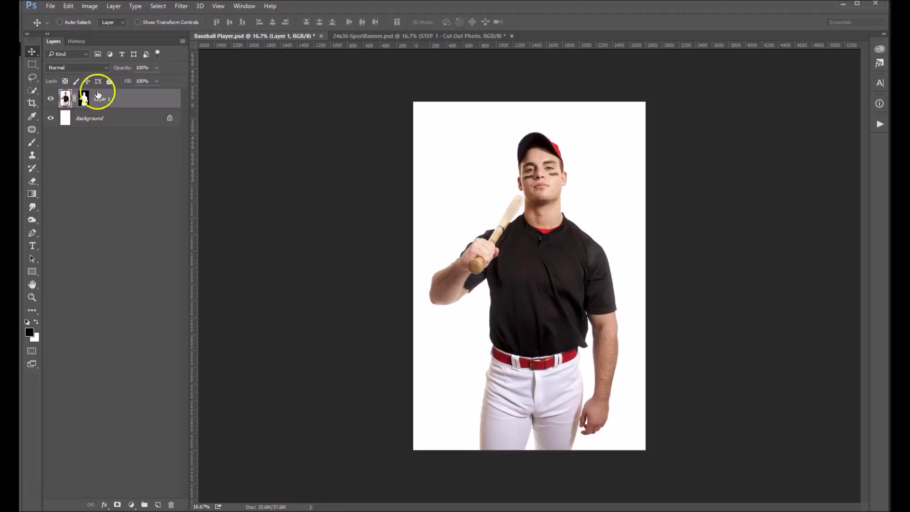
# - Drag the cut-out player into the 24x36 banner, nudge him up, and duplicate Layer 1
pyautogui.click(382, 36)
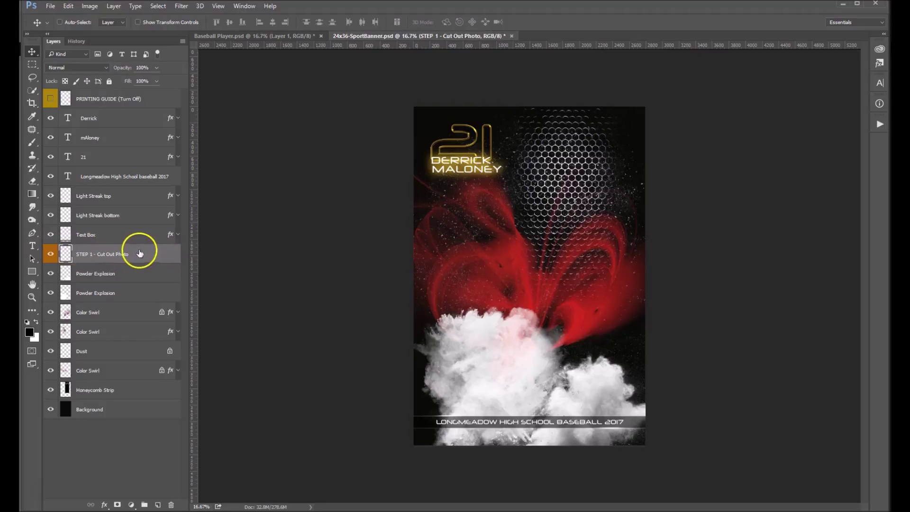
pyautogui.click(238, 36)
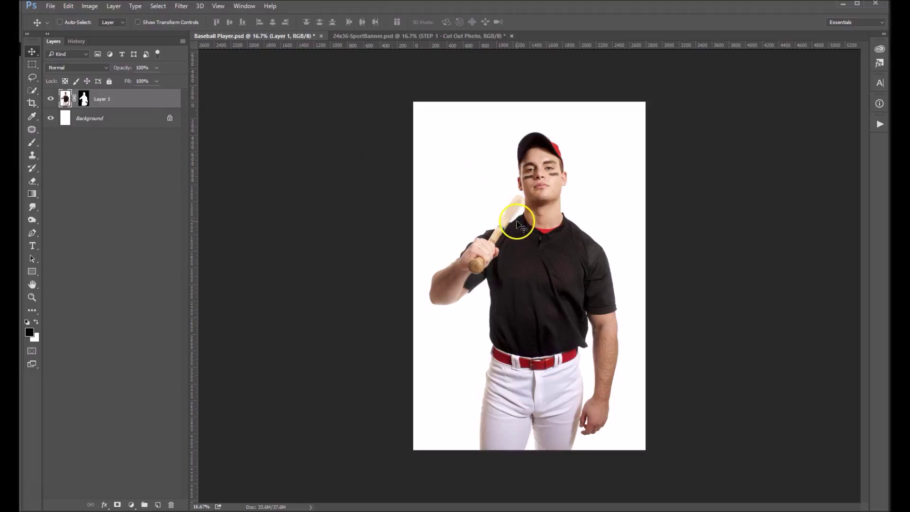
pyautogui.moveTo(517, 222); pyautogui.dragTo(530, 245)
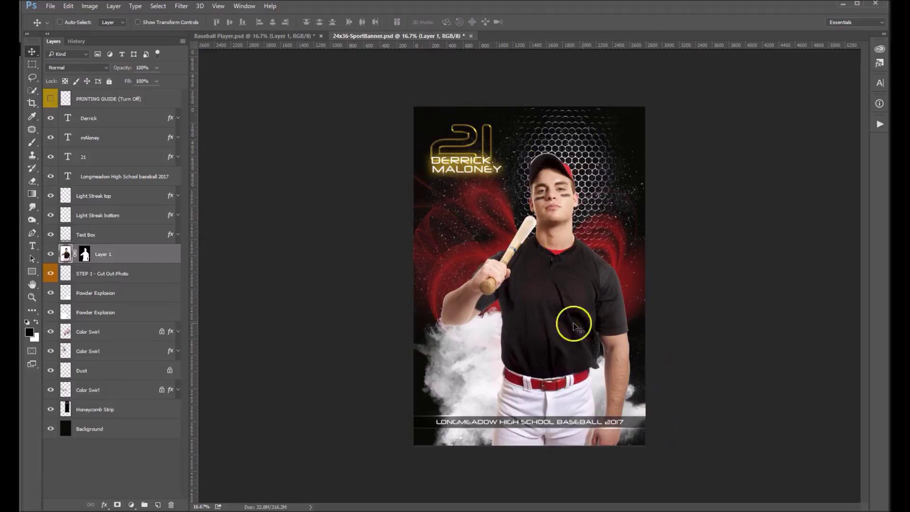
pyautogui.moveTo(539, 276); pyautogui.dragTo(545, 301)
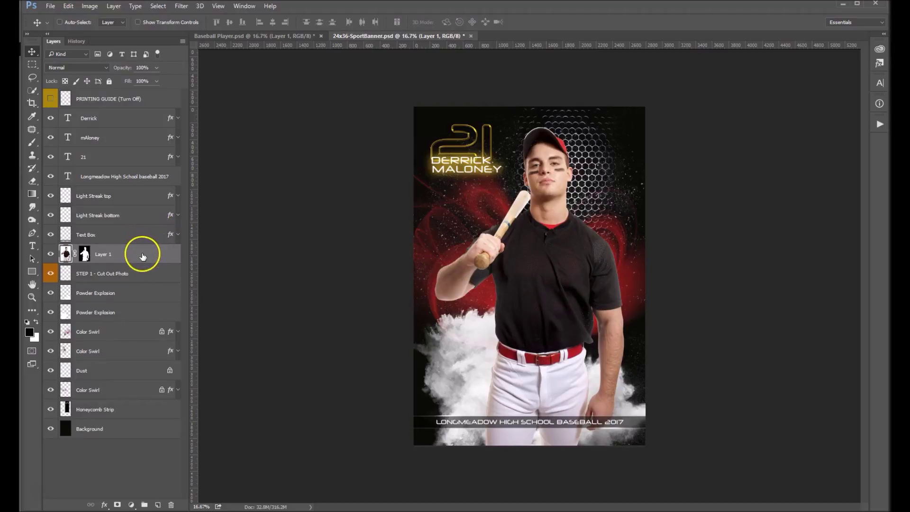
pyautogui.moveTo(112, 255); pyautogui.dragTo(158, 506)
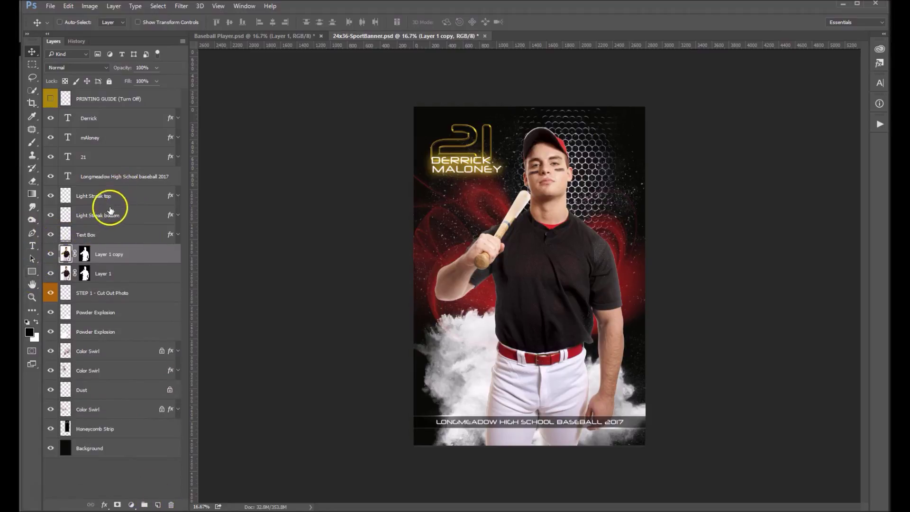
# - Convert Layer 1 copy to a smart object and reselect it in the Layers panel
pyautogui.rightClick(129, 256)
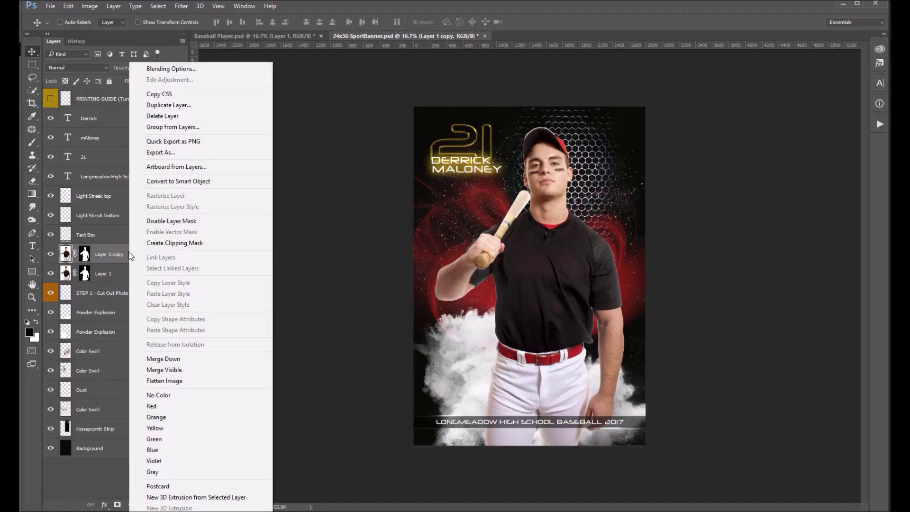
pyautogui.click(203, 183)
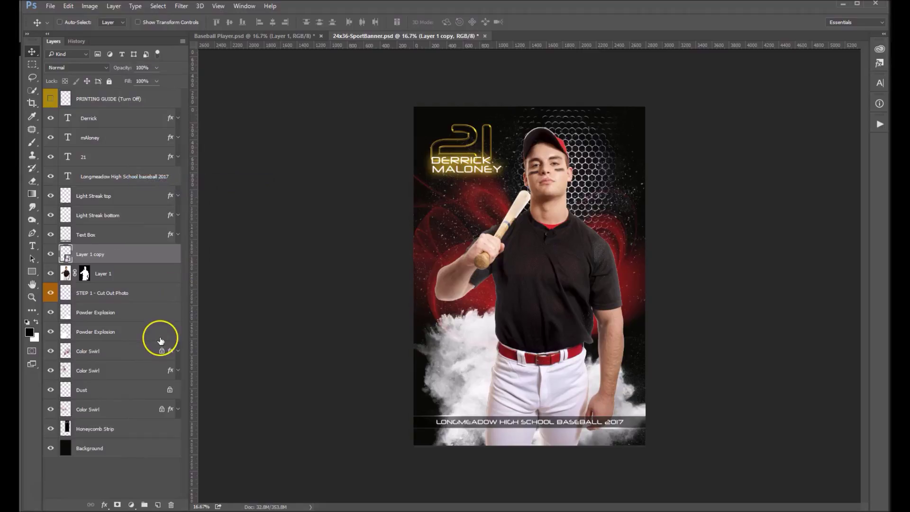
pyautogui.click(102, 251)
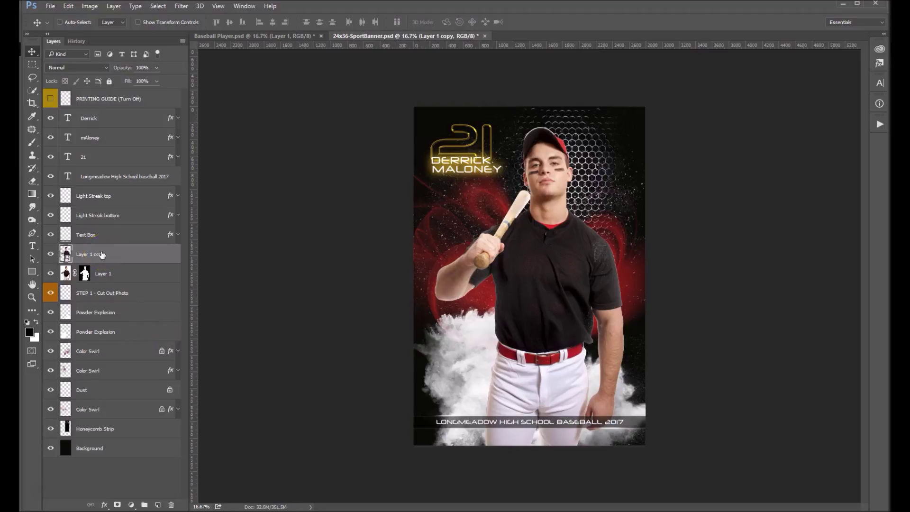
pyautogui.click(101, 254)
# - Apply Hue/Saturation to Layer 1 copy with Saturation at -100
pyautogui.hotkey('ctrl', 'u')
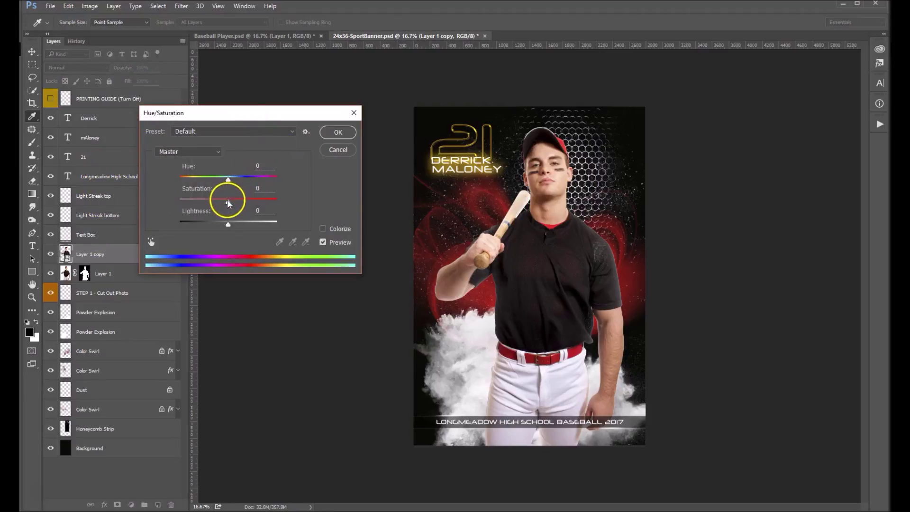
pyautogui.moveTo(229, 202); pyautogui.dragTo(169, 205)
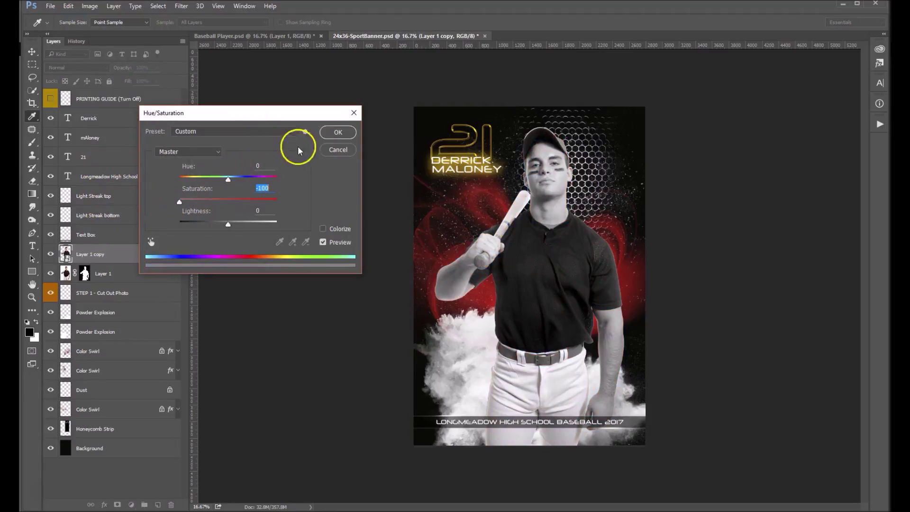
pyautogui.click(338, 134)
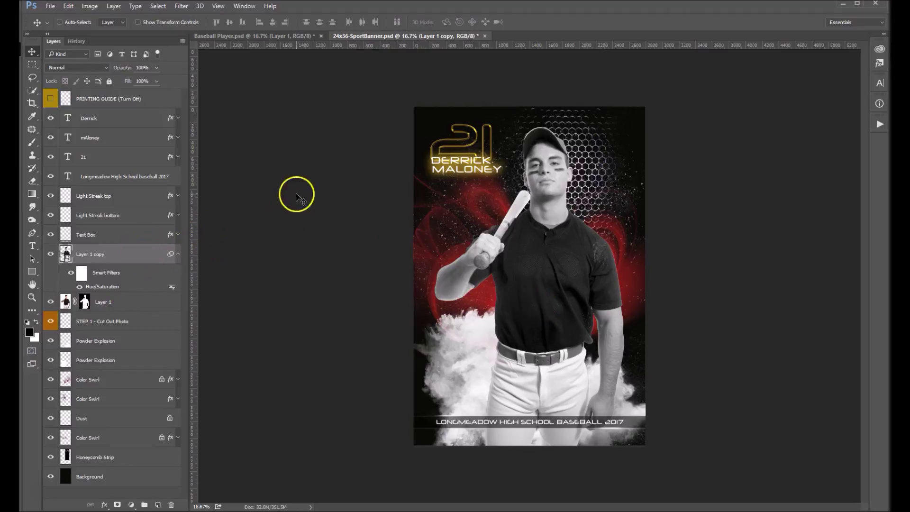
# - Add a High Pass smart filter with a 50-pixel radius to Layer 1 copy
pyautogui.click(181, 6)
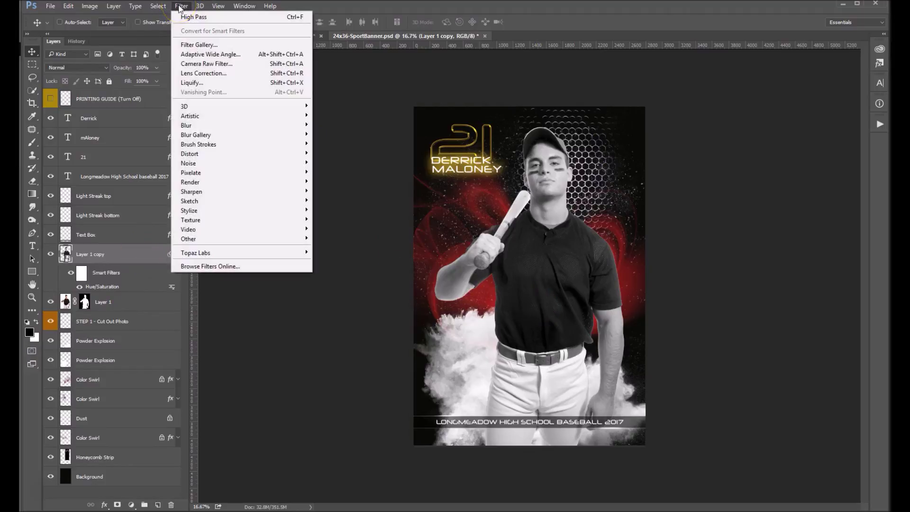
pyautogui.moveTo(185, 239)
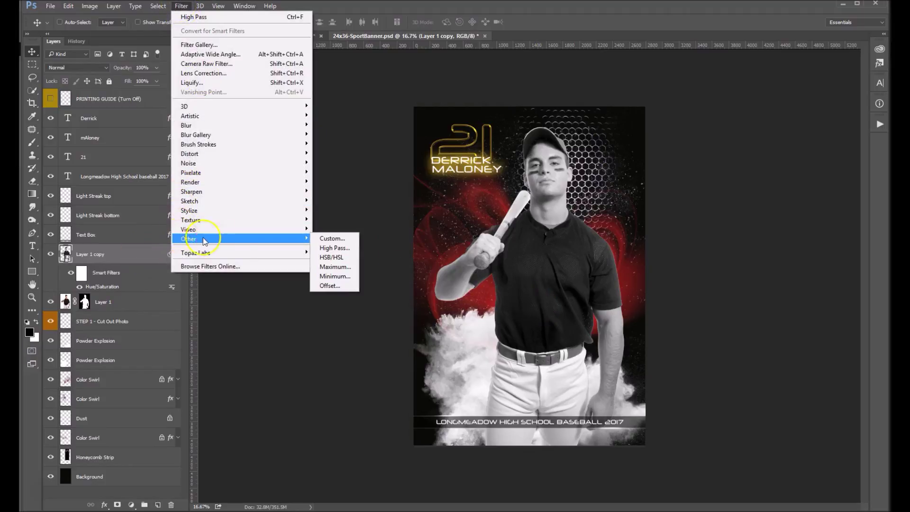
pyautogui.click(328, 249)
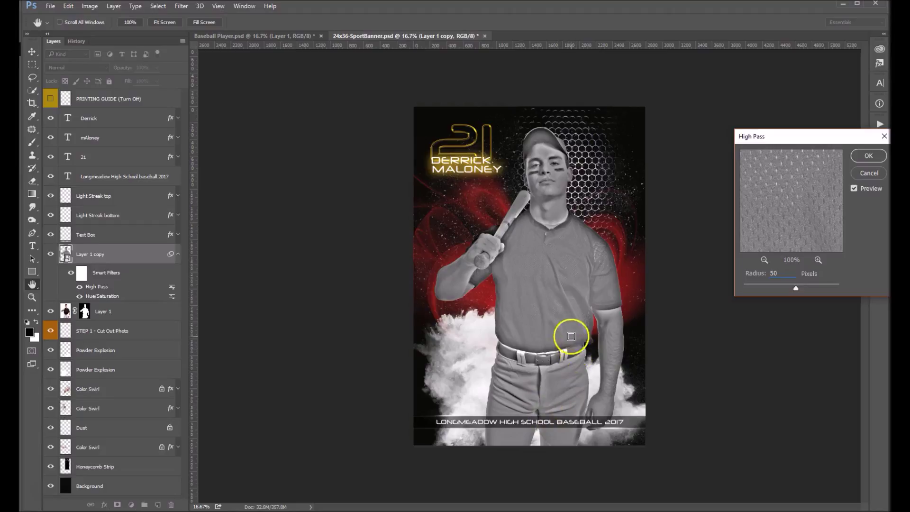
pyautogui.click(866, 156)
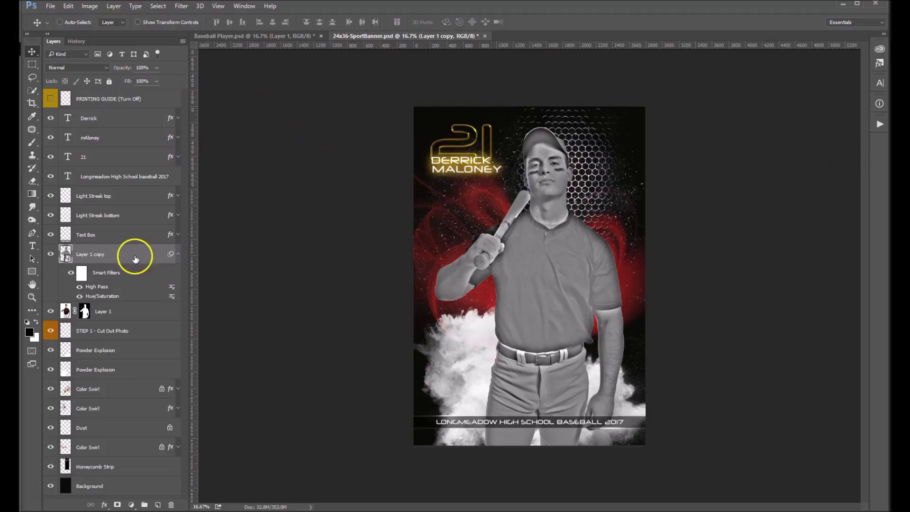
# - Set Layer 1 copy to Hard Light and toggle its visibility to compare the sharpening
pyautogui.click(78, 69)
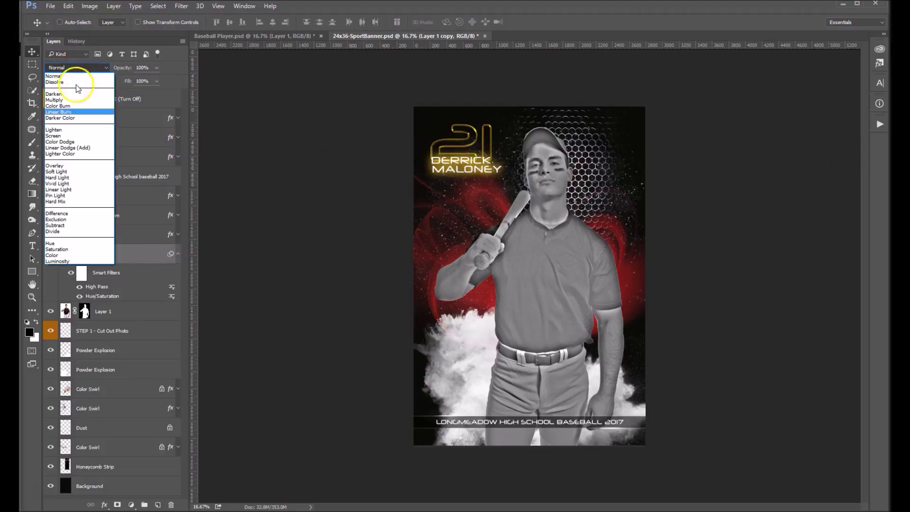
pyautogui.click(66, 178)
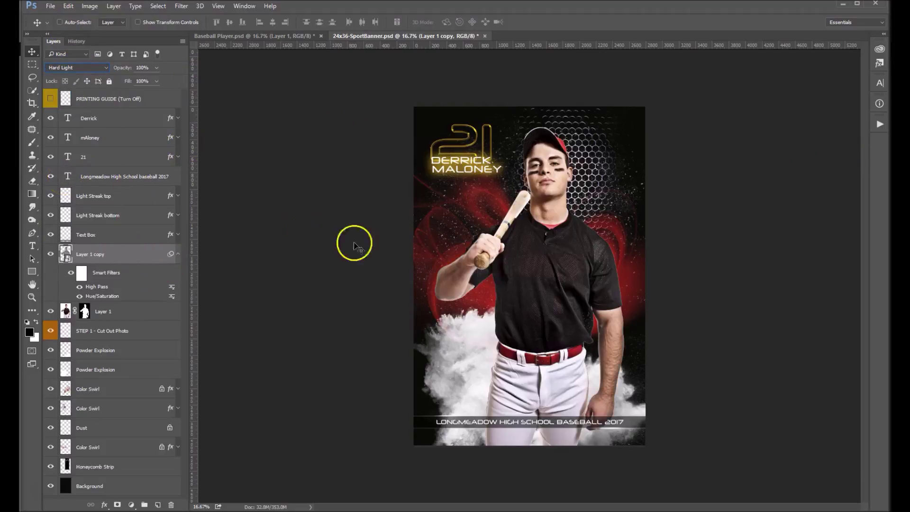
pyautogui.click(51, 257)
pyautogui.click(50, 256)
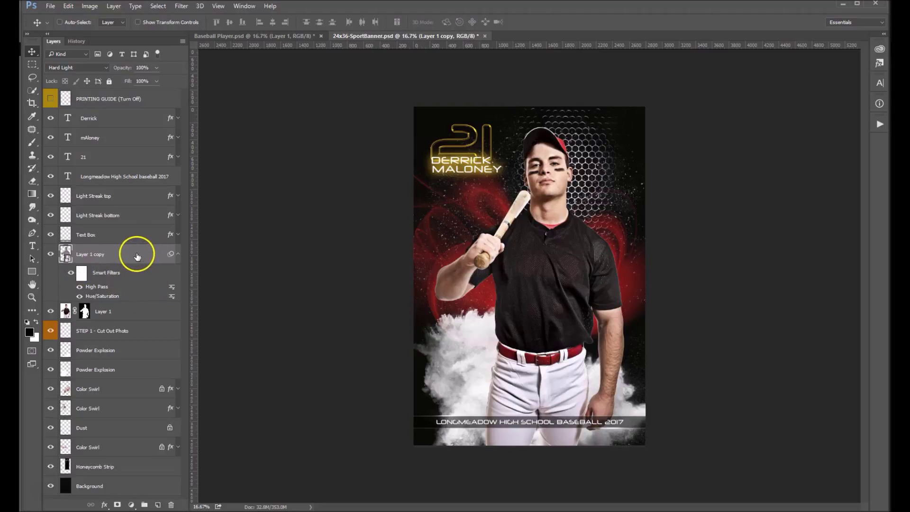
# - Duplicate the layer as Layer 1 copy 2 and change its High Pass radius to 4 pixels, previewing the face
pyautogui.moveTo(137, 256); pyautogui.dragTo(156, 506)
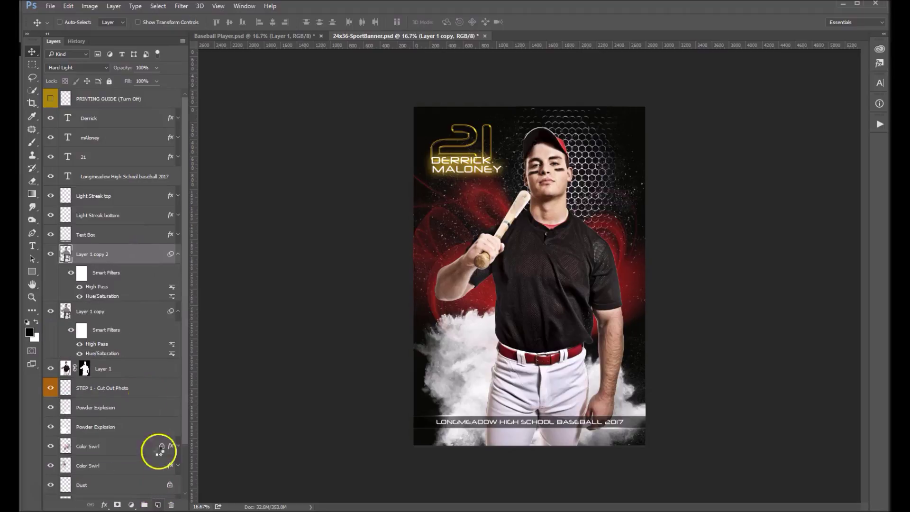
pyautogui.doubleClick(91, 287)
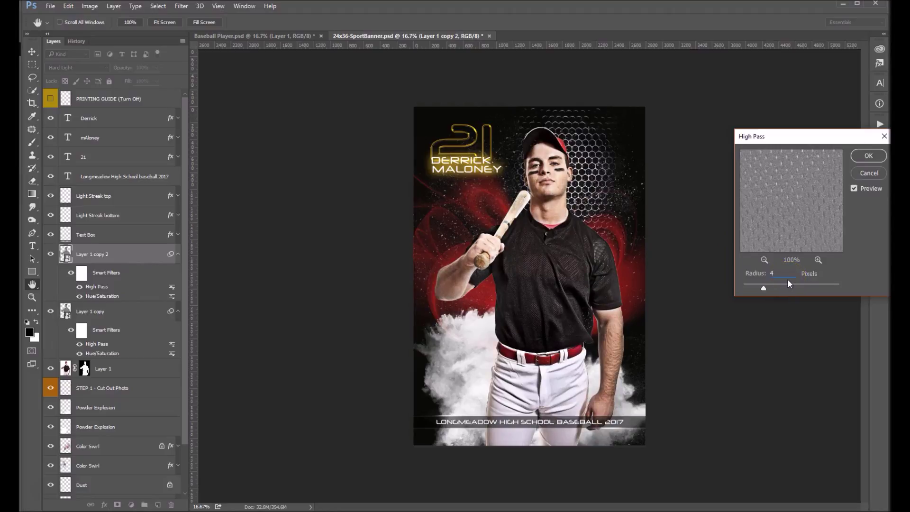
pyautogui.keyDown('ctrl'); pyautogui.click(549, 163); pyautogui.keyUp('ctrl')
pyautogui.keyDown('ctrl'); pyautogui.click(550, 164); pyautogui.keyUp('ctrl')
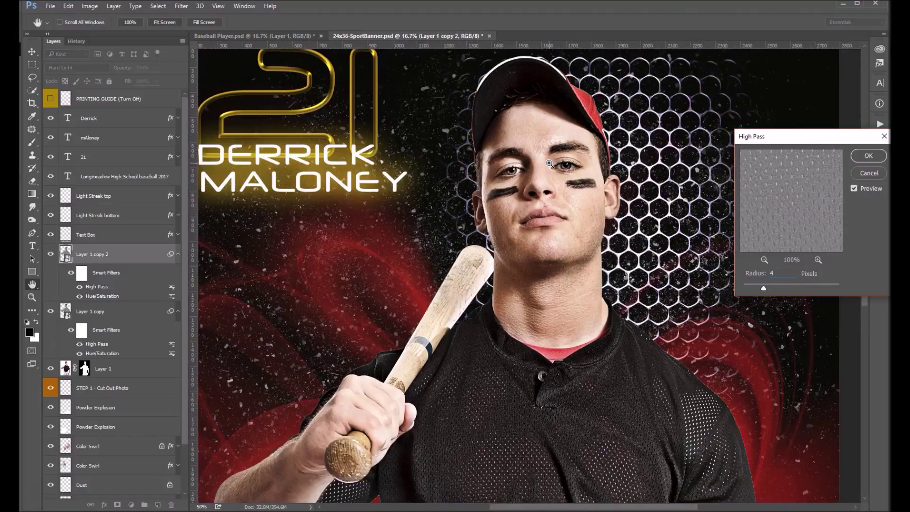
pyautogui.keyDown('ctrl'); pyautogui.click(550, 163); pyautogui.keyUp('ctrl')
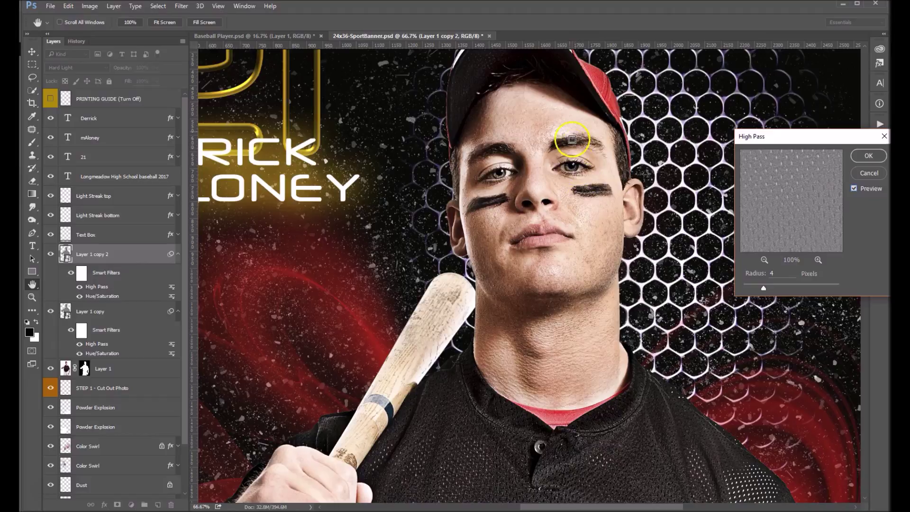
pyautogui.click(866, 156)
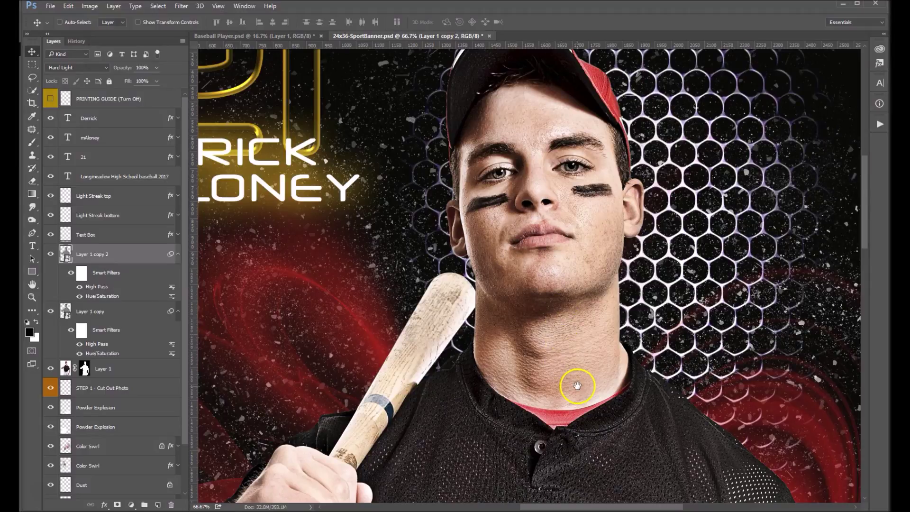
pyautogui.scroll(-10, 577, 385)
pyautogui.scroll(-4, 604, 299)
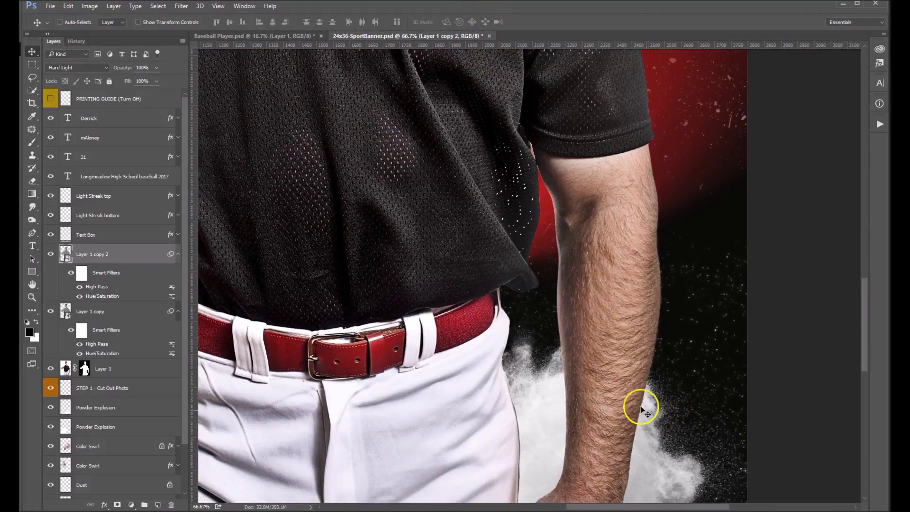
pyautogui.scroll(-5, 608, 239)
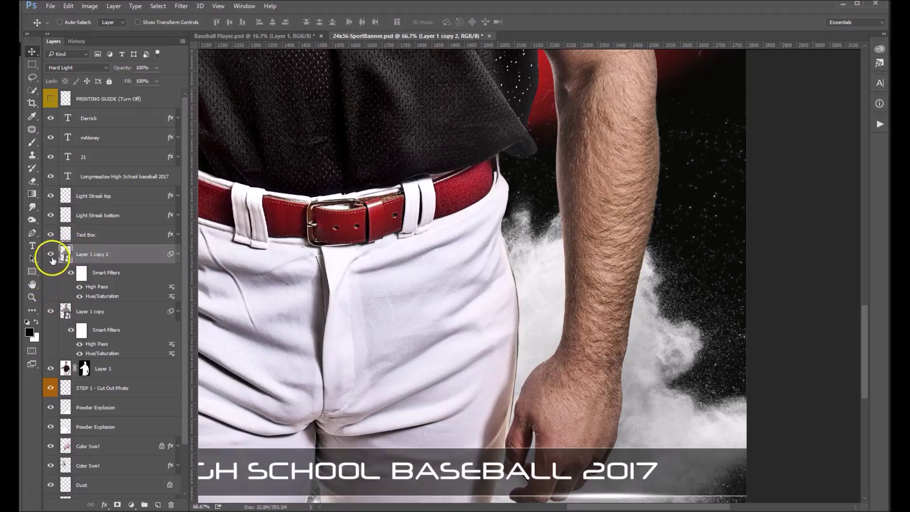
pyautogui.click(51, 312)
pyautogui.click(50, 254)
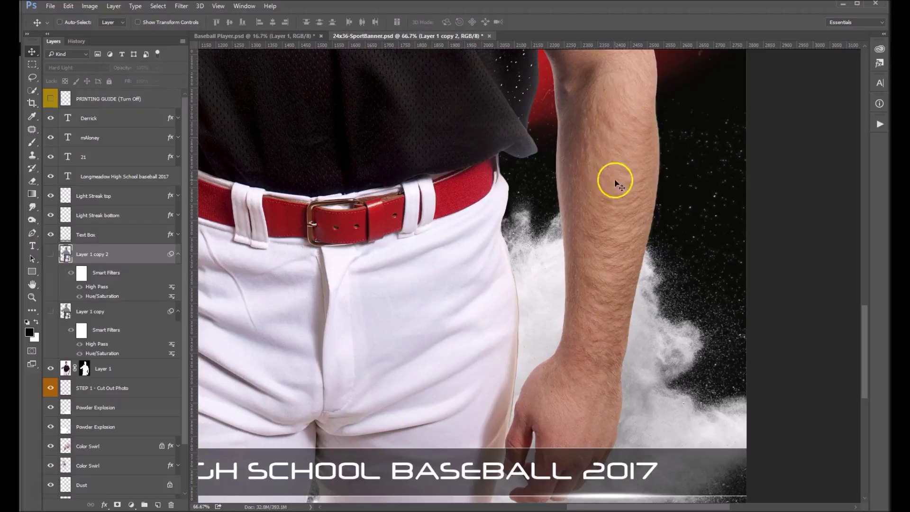
pyautogui.click(50, 311)
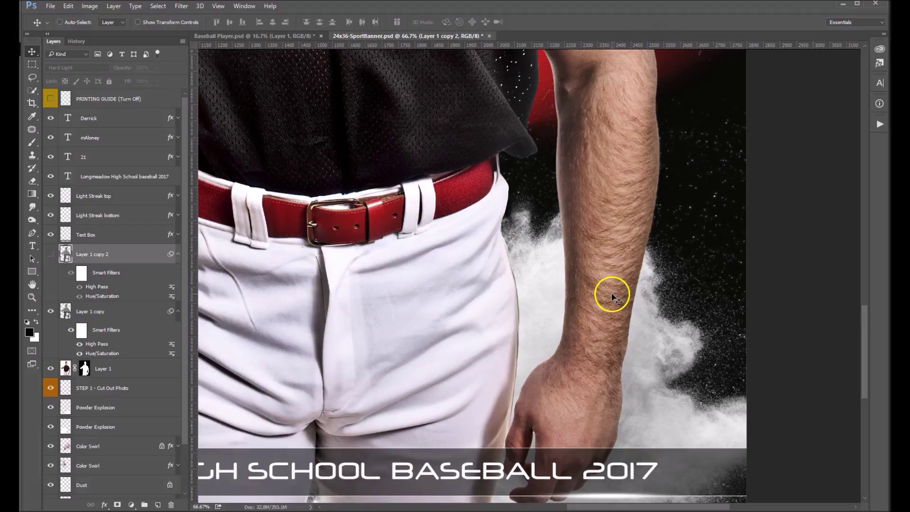
pyautogui.click(50, 257)
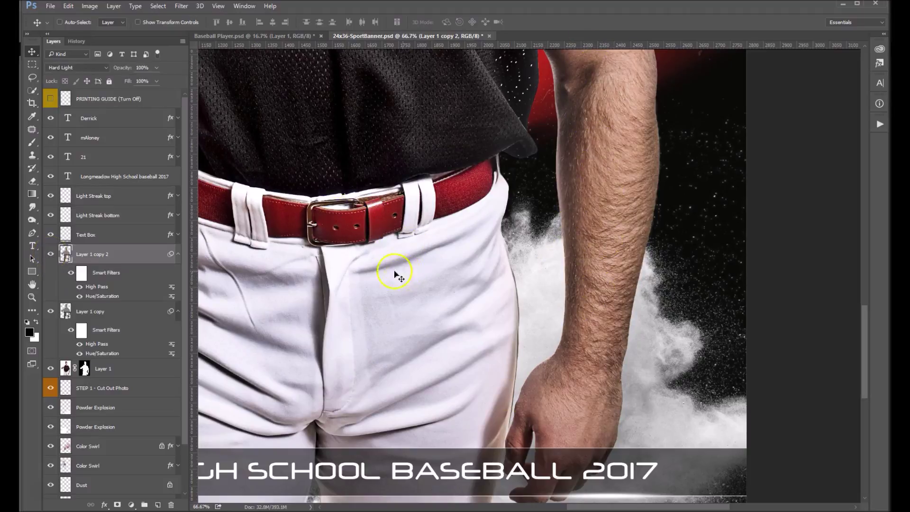
pyautogui.keyDown('ctrl'); pyautogui.keyDown('alt'); pyautogui.click(342, 141); pyautogui.keyUp('alt'); pyautogui.keyUp('ctrl')
pyautogui.keyDown('ctrl'); pyautogui.keyDown('alt'); pyautogui.click(361, 118); pyautogui.keyUp('alt'); pyautogui.keyUp('ctrl')
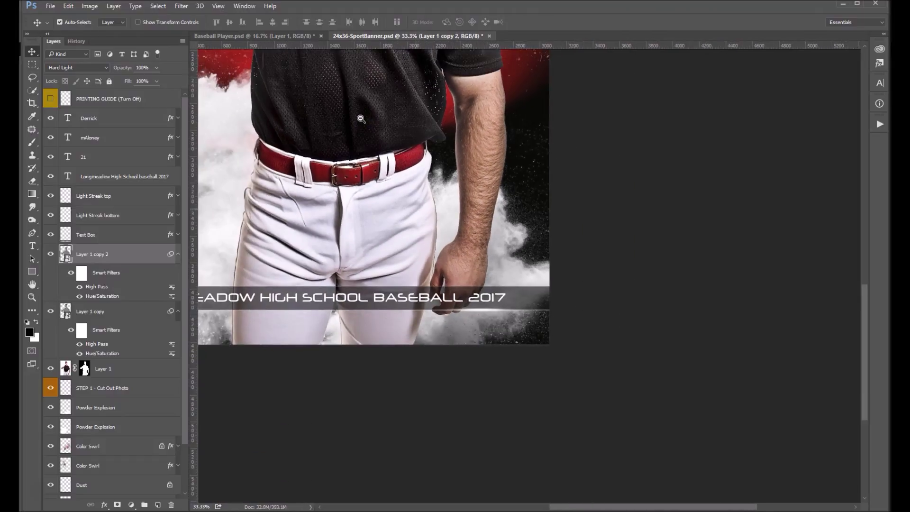
pyautogui.keyDown('ctrl'); pyautogui.keyDown('alt'); pyautogui.click(360, 118); pyautogui.keyUp('alt'); pyautogui.keyUp('ctrl')
pyautogui.moveTo(360, 118); pyautogui.dragTo(409, 329)
pyautogui.keyDown('ctrl'); pyautogui.click(401, 49); pyautogui.keyUp('ctrl')
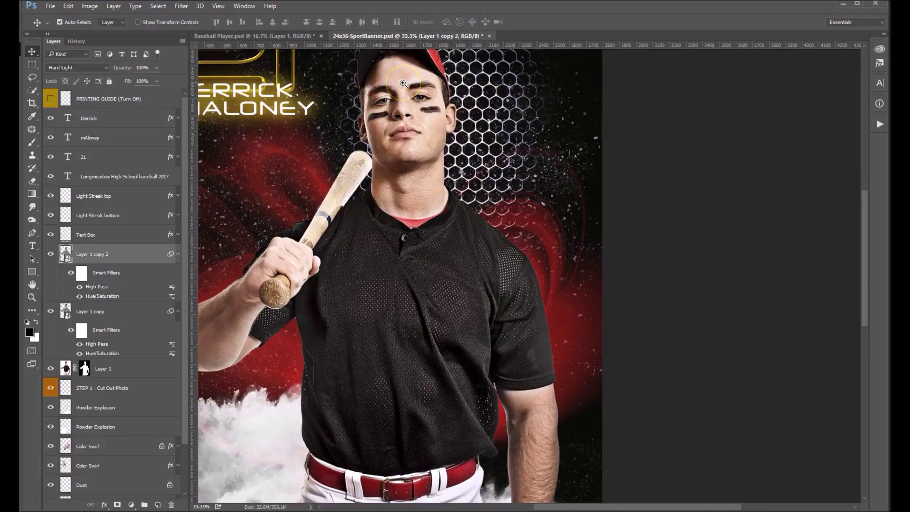
pyautogui.keyDown('ctrl'); pyautogui.click(402, 67); pyautogui.keyUp('ctrl')
pyautogui.keyDown('ctrl'); pyautogui.click(403, 83); pyautogui.keyUp('ctrl')
pyautogui.keyDown('ctrl'); pyautogui.click(403, 83); pyautogui.keyUp('ctrl')
pyautogui.moveTo(437, 152); pyautogui.dragTo(480, 207)
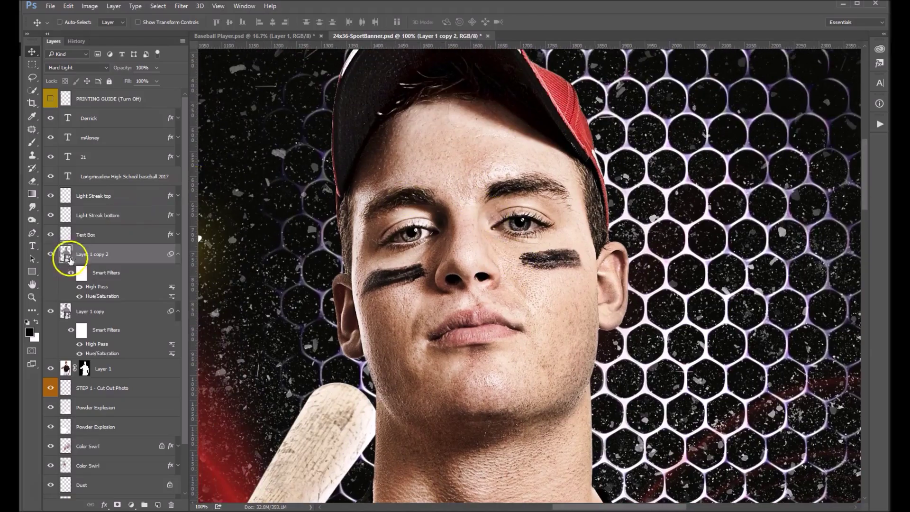
pyautogui.click(51, 311)
pyautogui.click(50, 255)
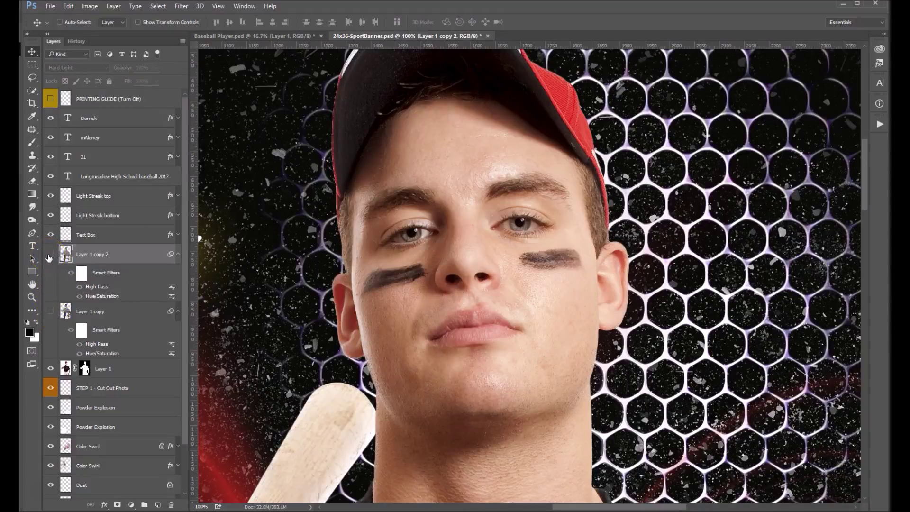
pyautogui.click(51, 312)
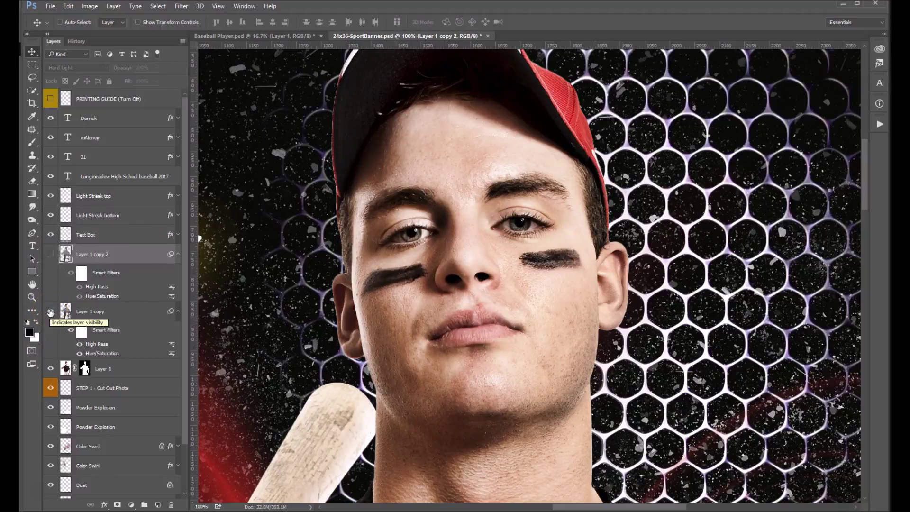
pyautogui.click(51, 255)
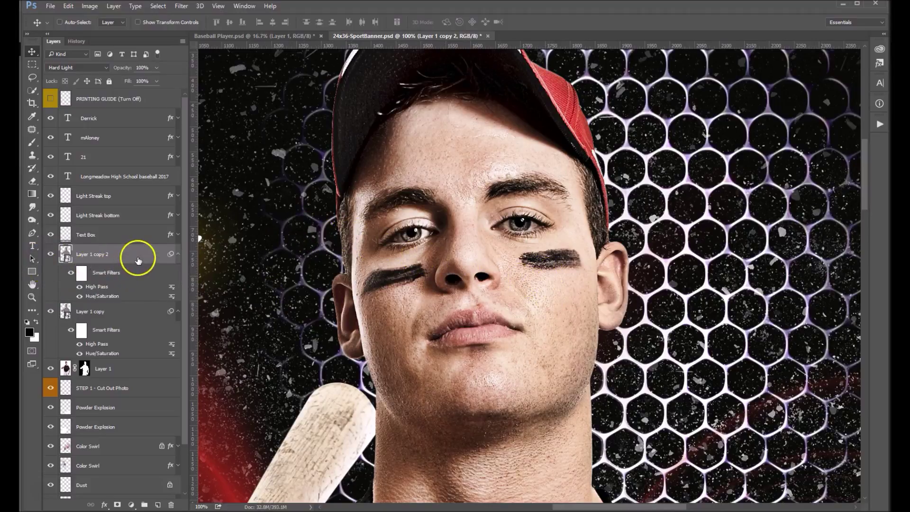
# - Try Layer 1 copy 2's fill at 61%, then duplicate it as Layer 1 copy 3
pyautogui.click(156, 81)
pyautogui.moveTo(156, 96); pyautogui.dragTo(137, 95)
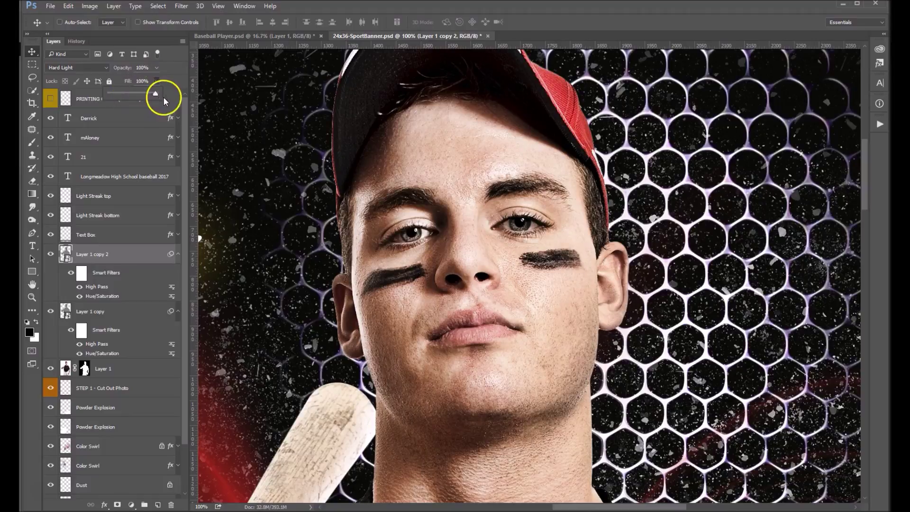
pyautogui.click(126, 255)
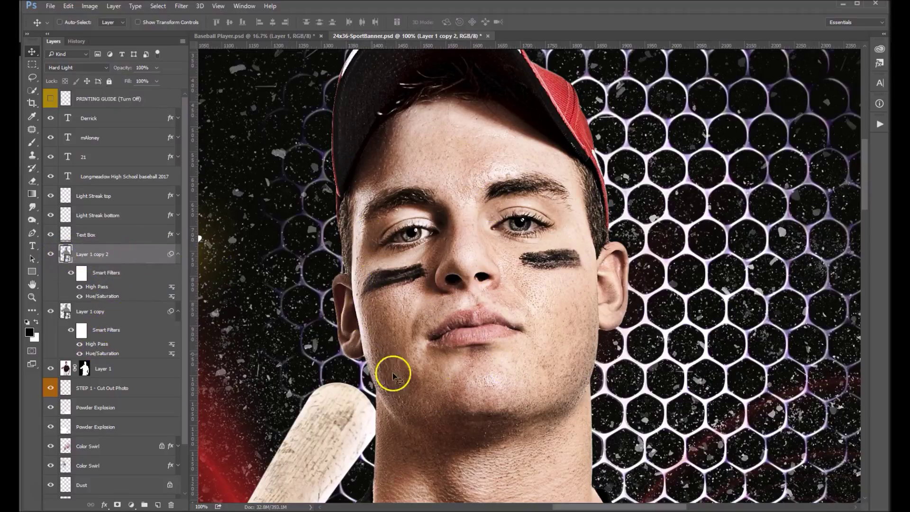
pyautogui.moveTo(138, 254); pyautogui.dragTo(159, 506)
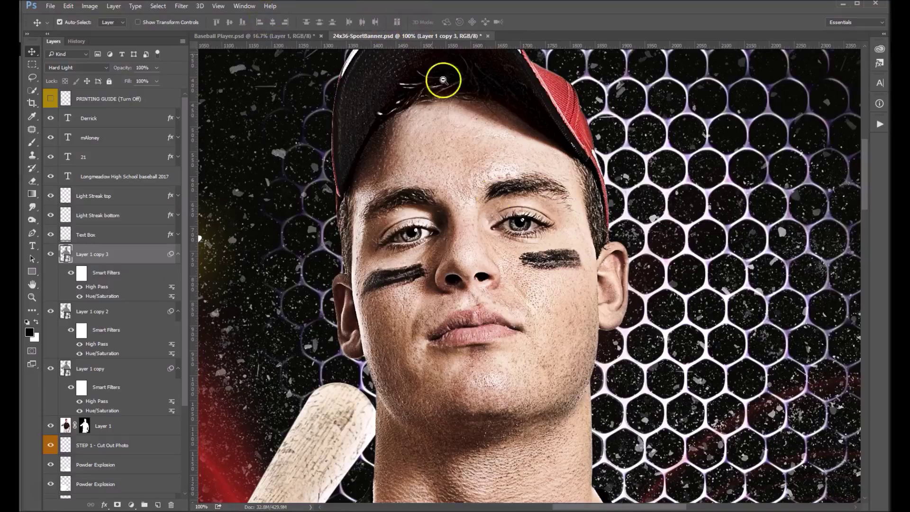
pyautogui.keyDown('alt'); pyautogui.click(498, 198); pyautogui.keyUp('alt')
pyautogui.keyDown('alt'); pyautogui.click(498, 198); pyautogui.keyUp('alt')
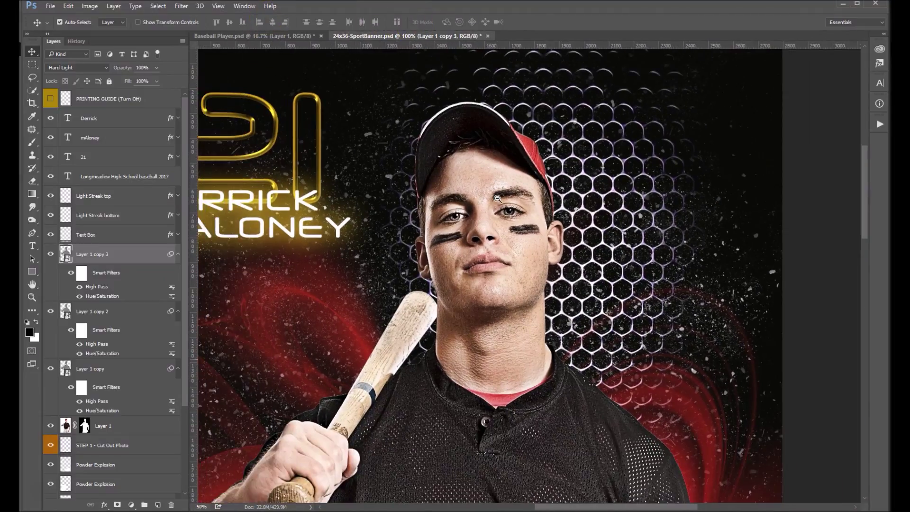